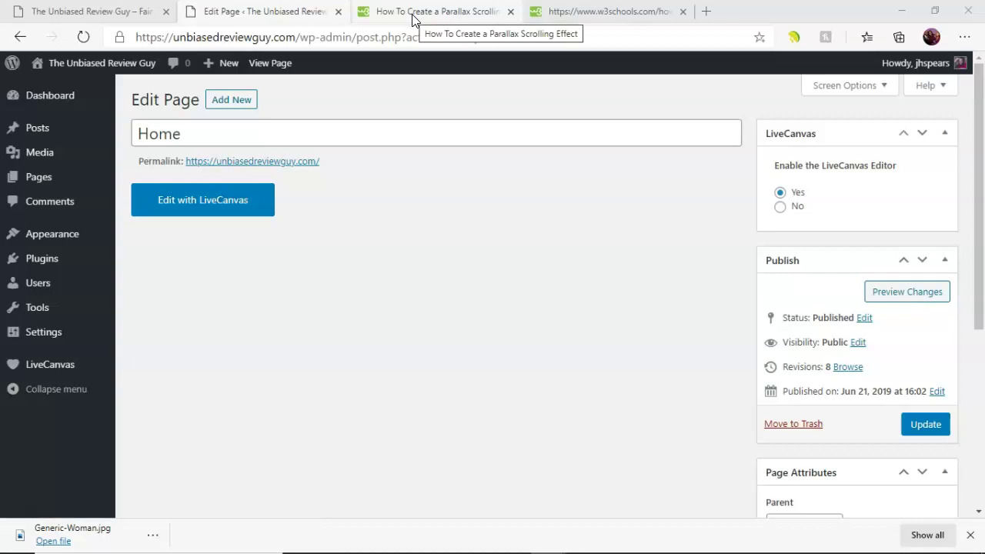
Open the W3Schools demo with parallax scrolling and examine how its background images behave while scrolling.
{"action": "left_click", "coordinate": [419, 12]}
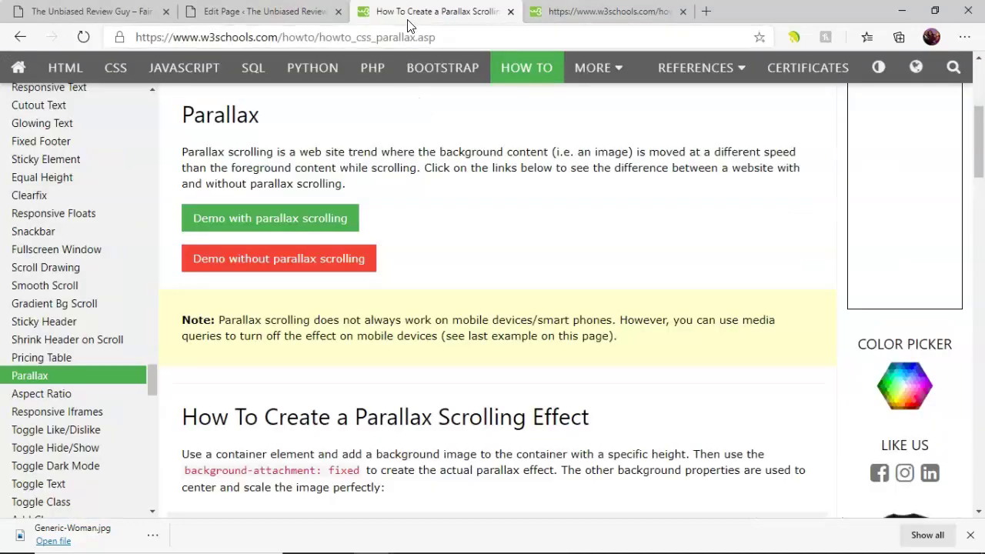
{"action": "left_click", "coordinate": [307, 223]}
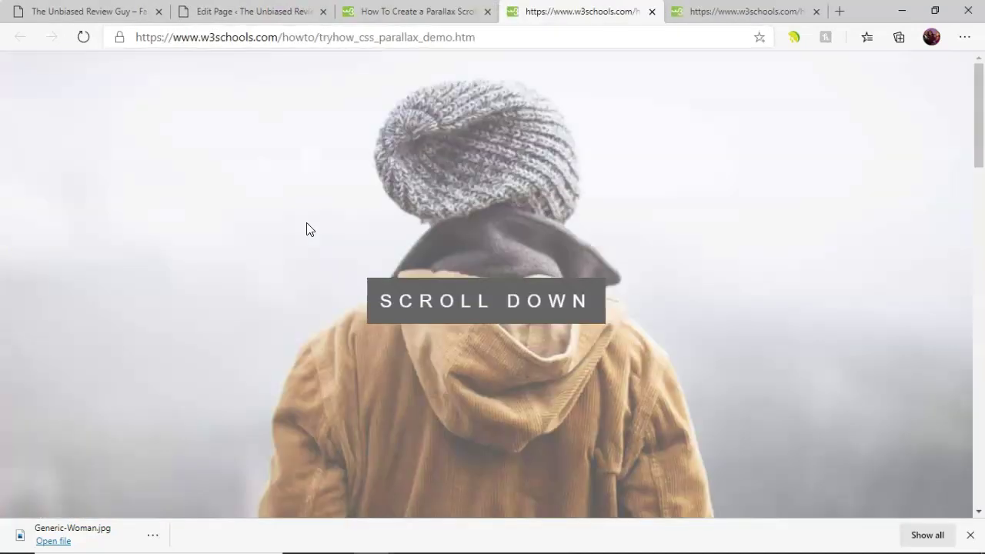
{"action": "scroll", "coordinate": [264, 364], "scroll_direction": "down", "scroll_amount": 2}
{"action": "scroll", "coordinate": [263, 354], "scroll_direction": "up", "scroll_amount": 2}
{"action": "scroll", "coordinate": [392, 293], "scroll_direction": "down", "scroll_amount": 5}
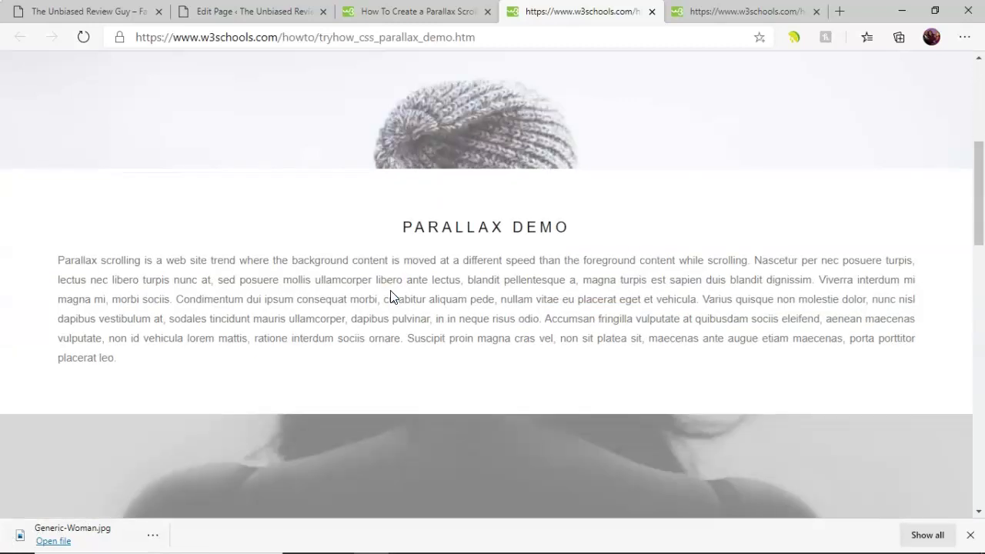
{"action": "scroll", "coordinate": [246, 384], "scroll_direction": "up", "scroll_amount": 5}
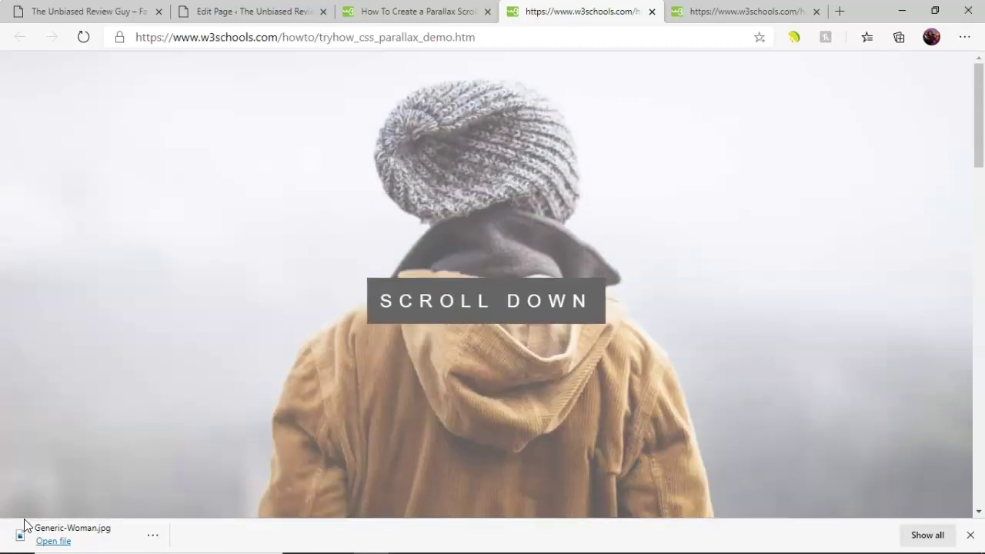
Switch back to the WordPress Home page, review its page template setting and open the page in the LiveCanvas editor.
{"action": "key", "text": "ctrl+2"}
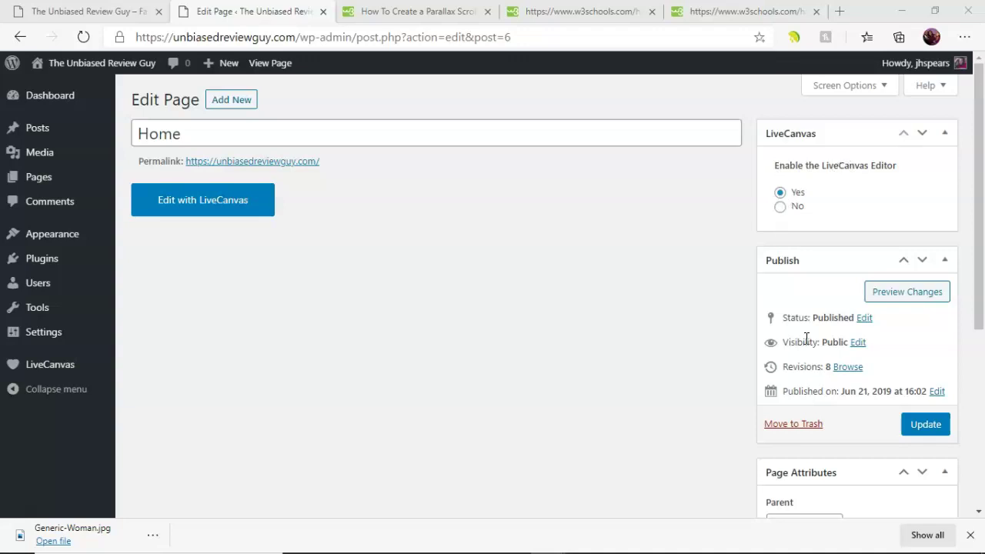
{"action": "scroll", "coordinate": [806, 358], "scroll_direction": "down", "scroll_amount": 3}
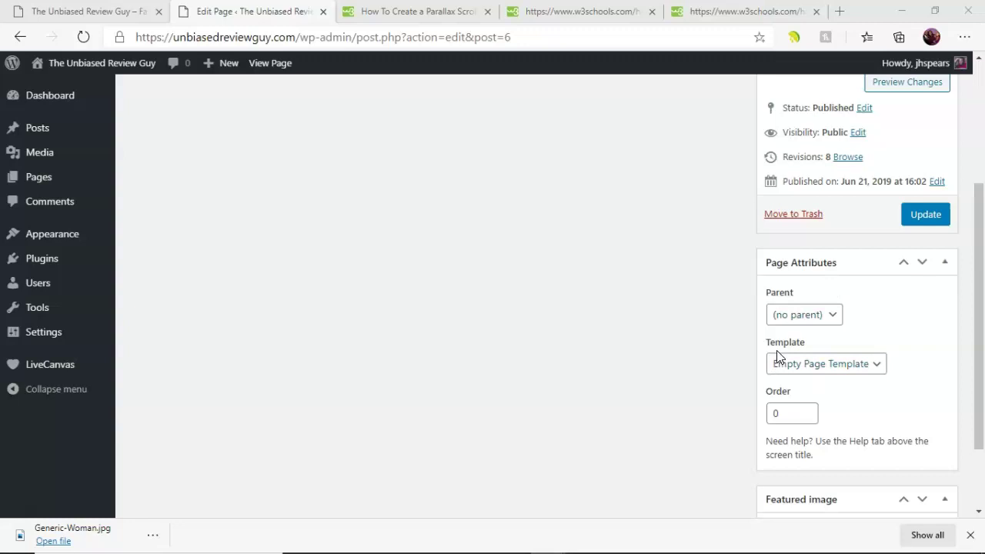
{"action": "scroll", "coordinate": [603, 388], "scroll_direction": "up", "scroll_amount": 3}
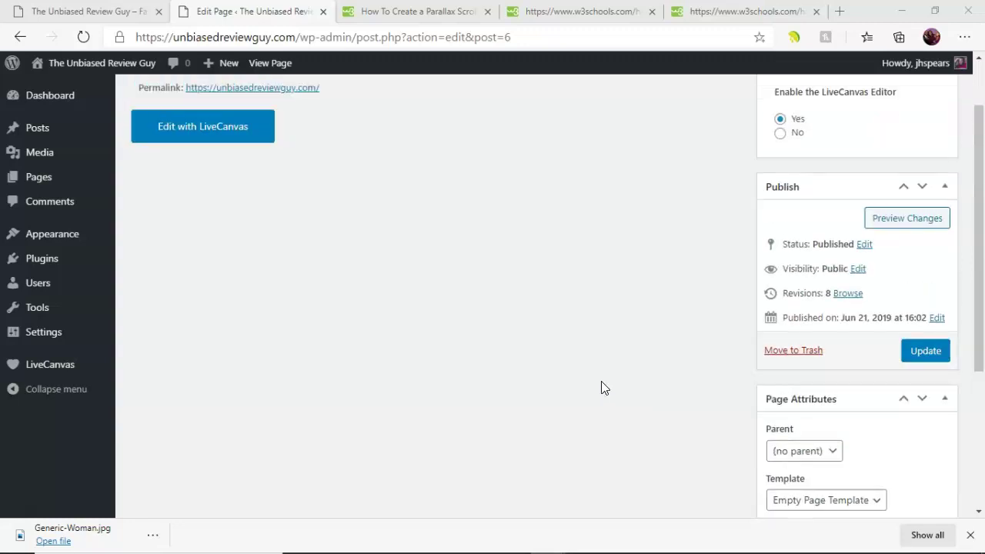
{"action": "left_click", "coordinate": [222, 205]}
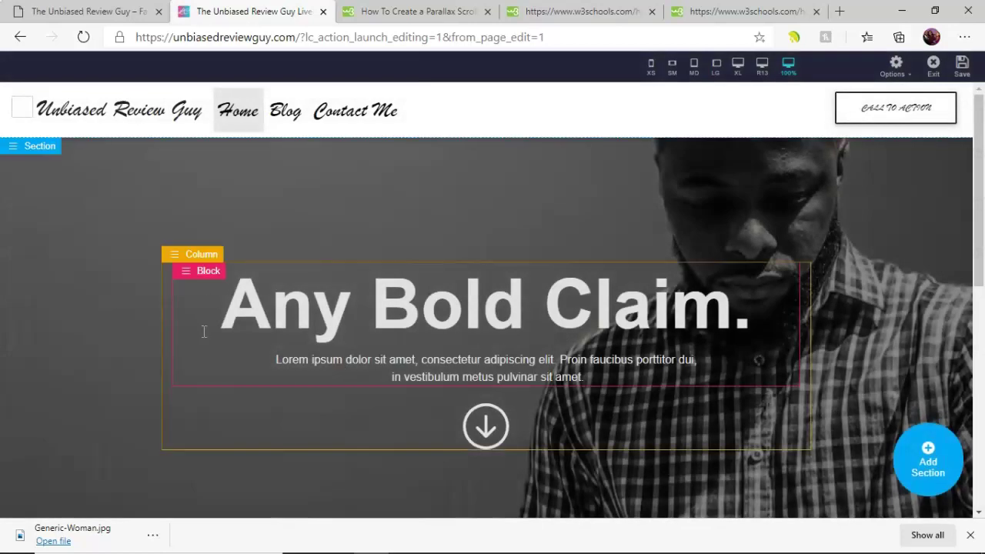
{"action": "scroll", "coordinate": [520, 229], "scroll_direction": "down", "scroll_amount": 3}
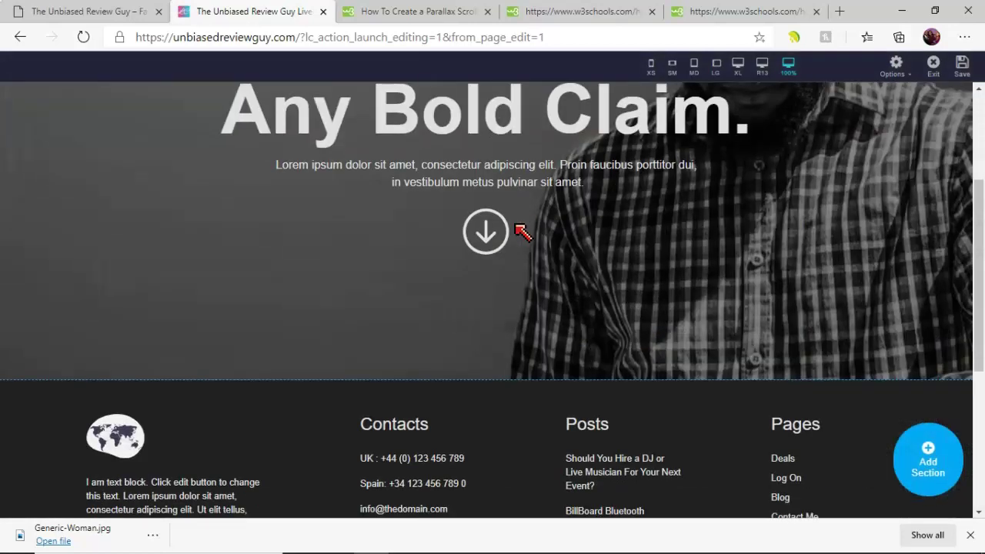
{"action": "scroll", "coordinate": [521, 232], "scroll_direction": "up", "scroll_amount": 3}
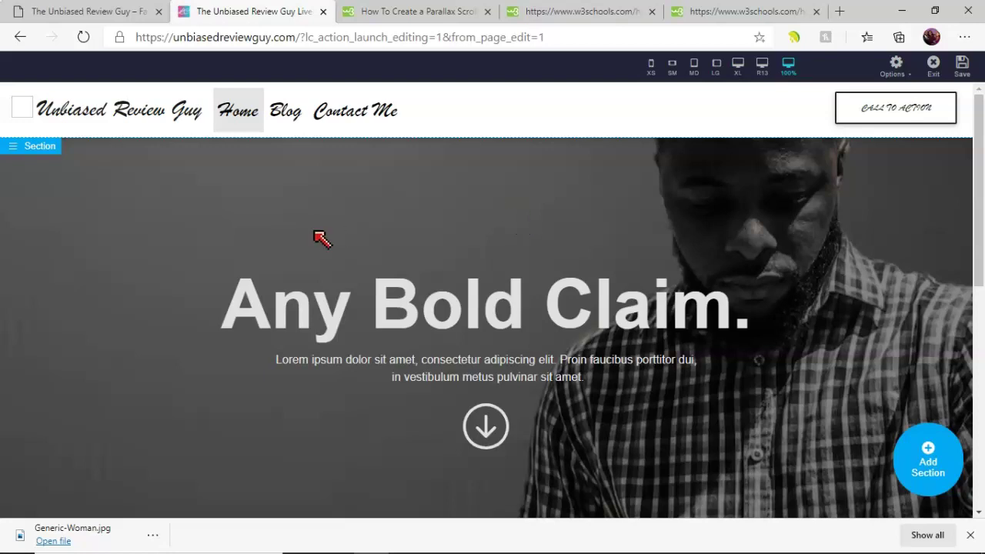
Copy the four background properties under "Create the parallax scrolling effect" from the W3Schools pixel example.
{"action": "left_click", "coordinate": [434, 14]}
{"action": "scroll", "coordinate": [317, 336], "scroll_direction": "down", "scroll_amount": 5}
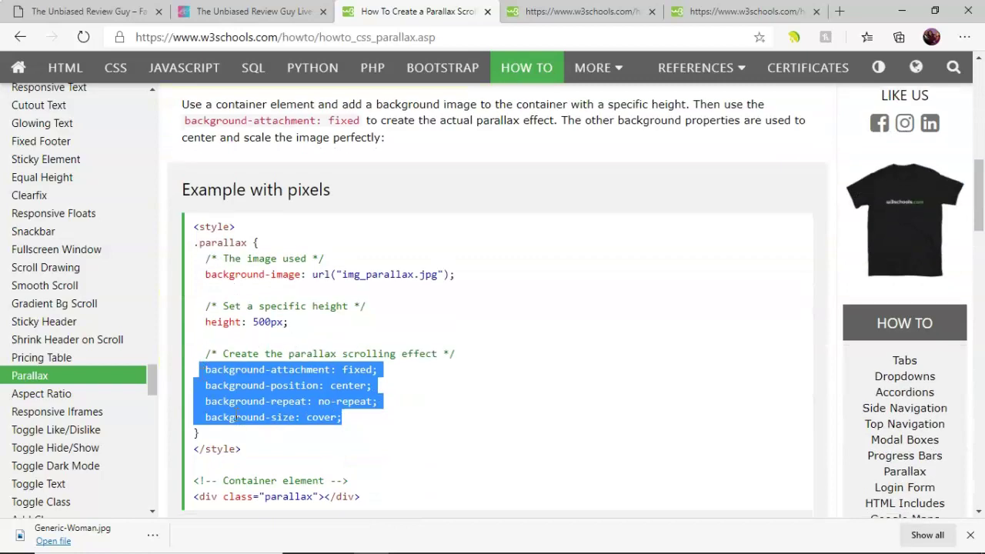
{"action": "right_click", "coordinate": [250, 375]}
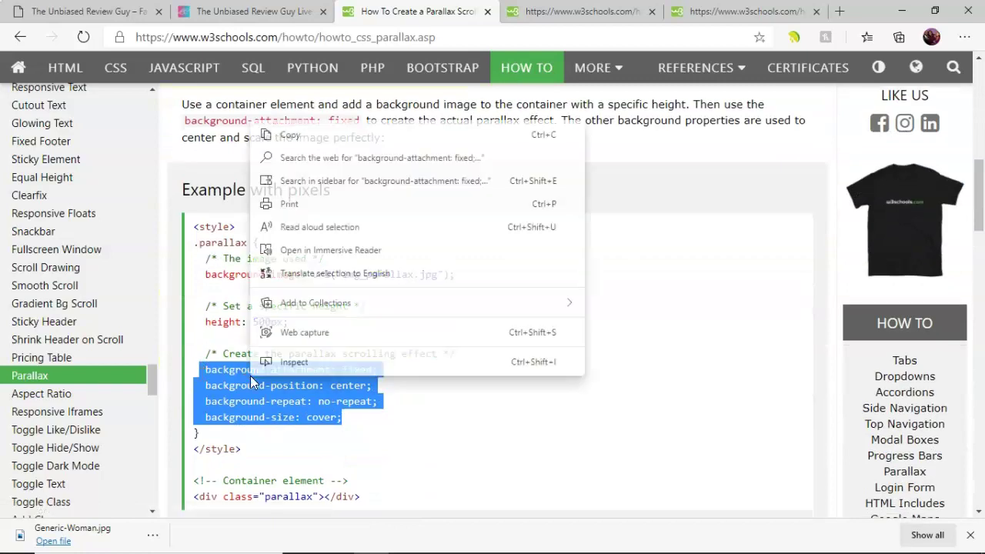
{"action": "left_click", "coordinate": [289, 135]}
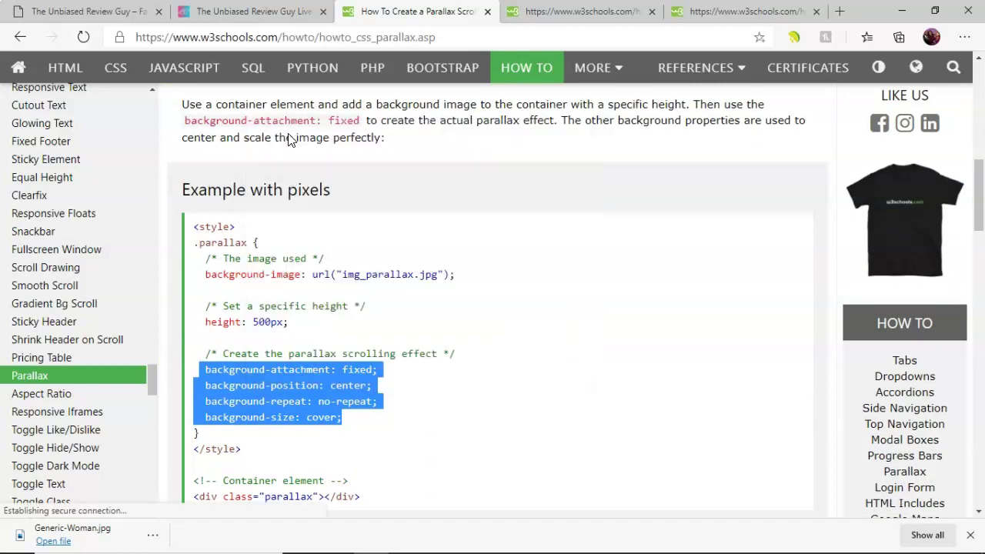
Return to the LiveCanvas editor and open the background settings of the "Any Bold Claim." section.
{"action": "left_click", "coordinate": [62, 11]}
{"action": "left_click", "coordinate": [240, 14]}
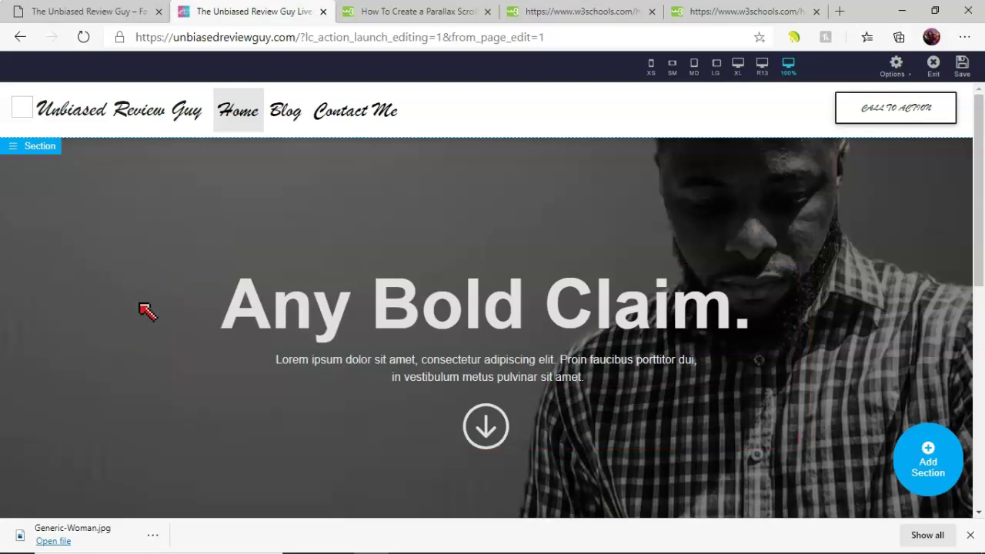
{"action": "left_click", "coordinate": [89, 228]}
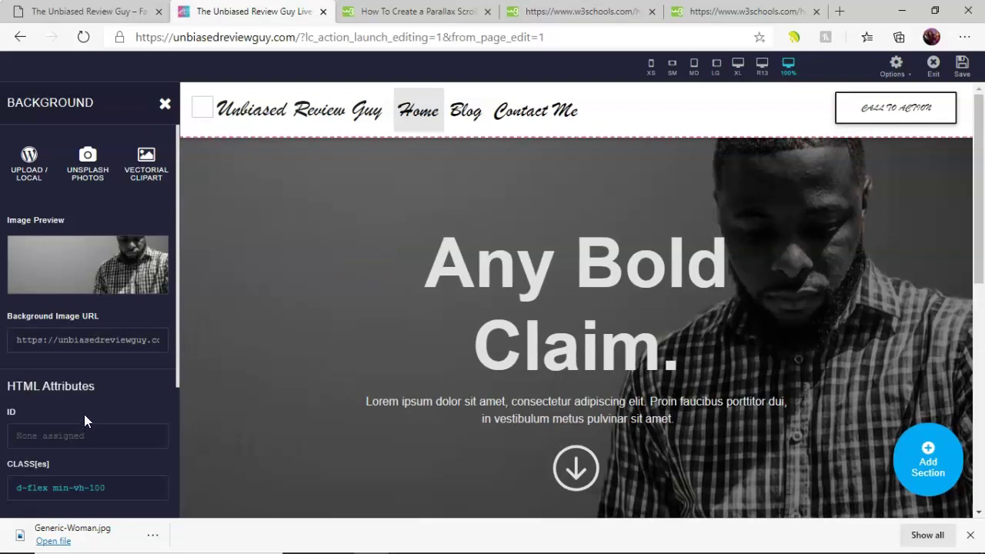
{"action": "left_click", "coordinate": [35, 177]}
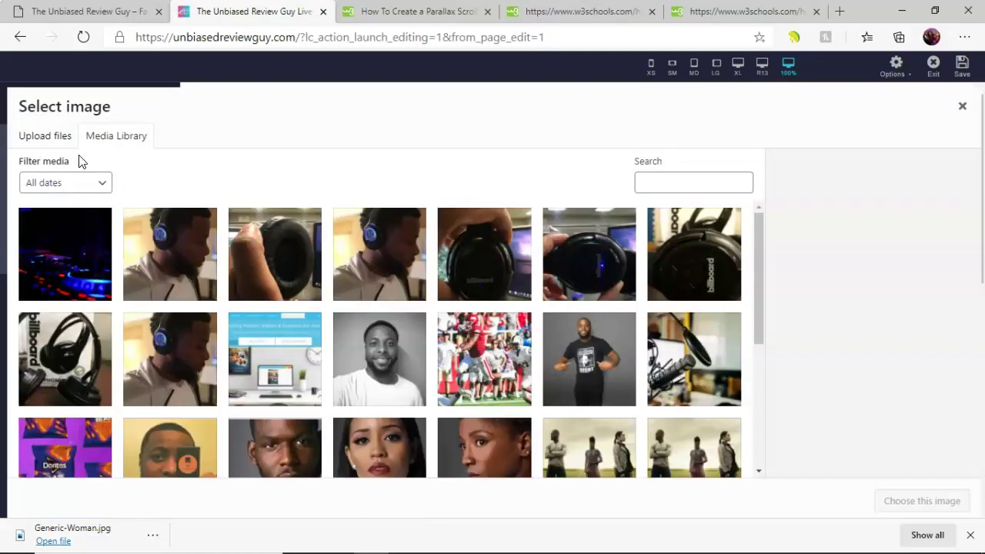
{"action": "left_click", "coordinate": [962, 107]}
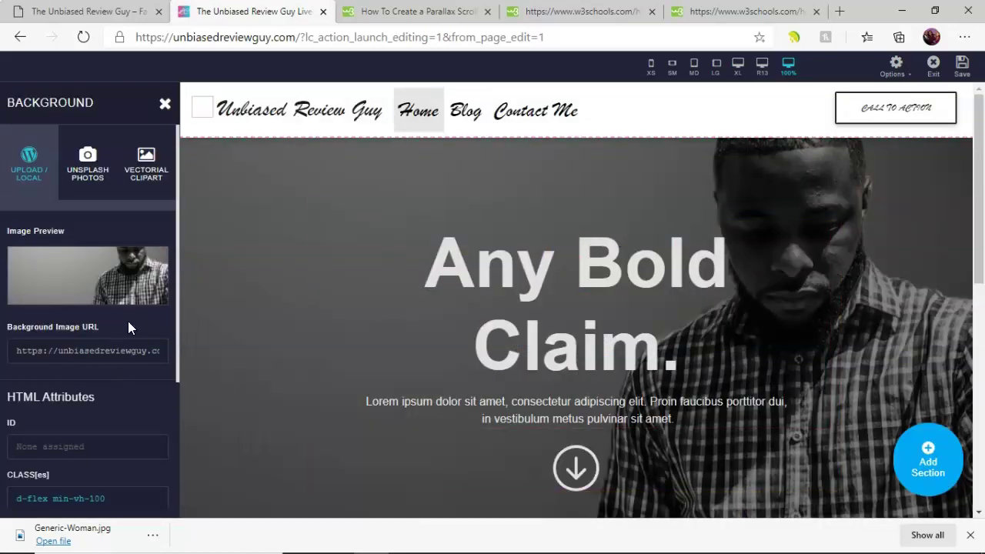
Choose the media library photo of the man pointing at his black T-shirt as the section's background image.
{"action": "left_click", "coordinate": [28, 171]}
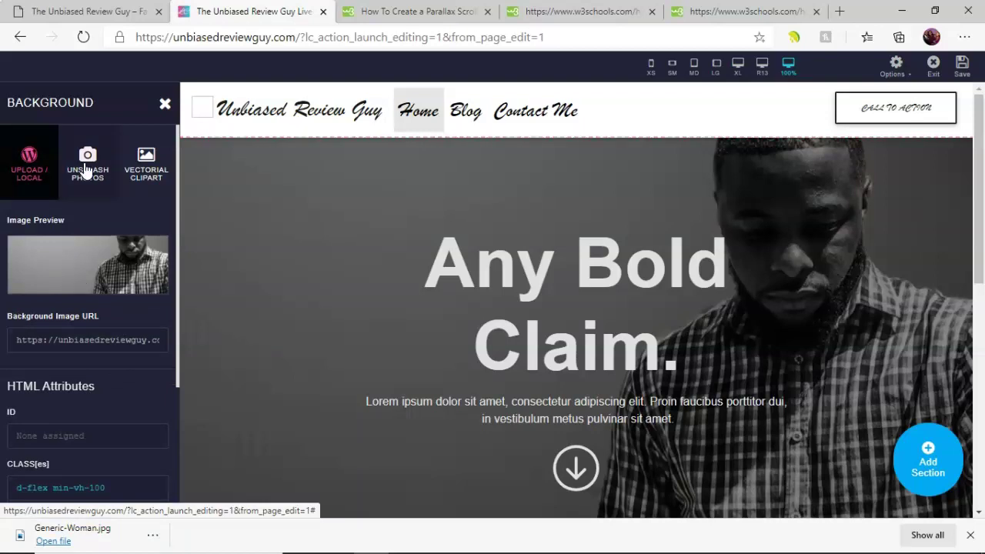
{"action": "left_click", "coordinate": [20, 183]}
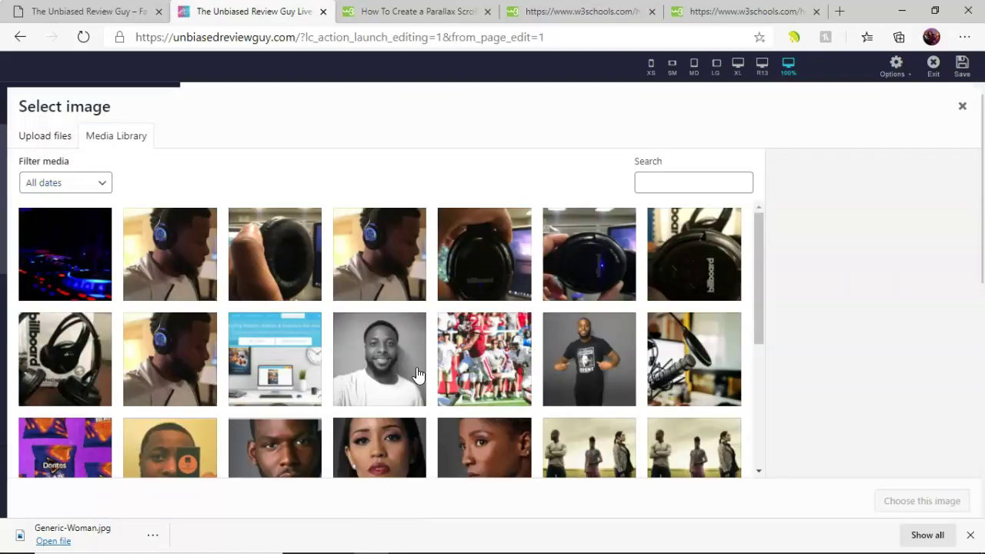
{"action": "left_click", "coordinate": [579, 366]}
{"action": "left_click", "coordinate": [888, 504]}
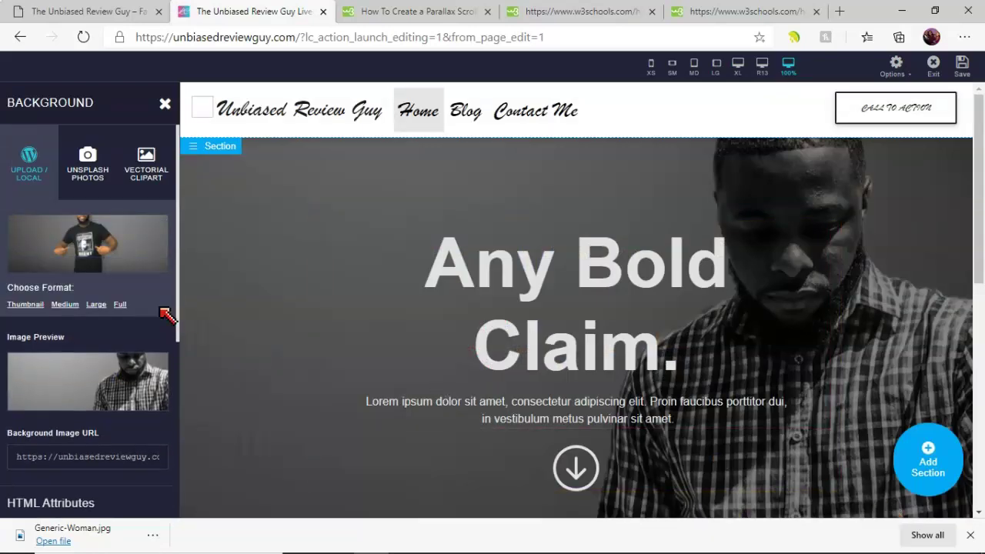
Try the available image formats for the section background and apply the Large (1024x576) version.
{"action": "left_click", "coordinate": [120, 306]}
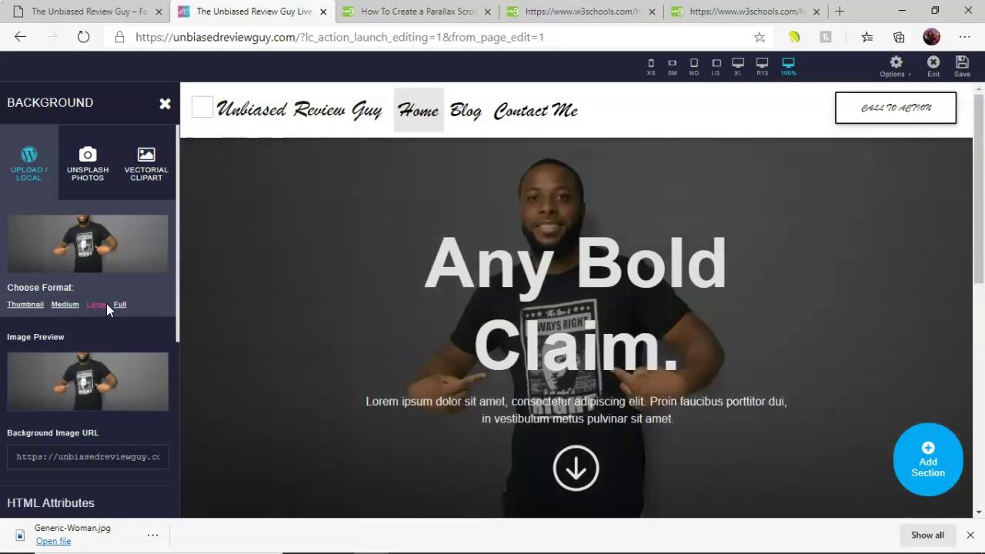
{"action": "left_click", "coordinate": [104, 307]}
{"action": "left_click", "coordinate": [66, 309]}
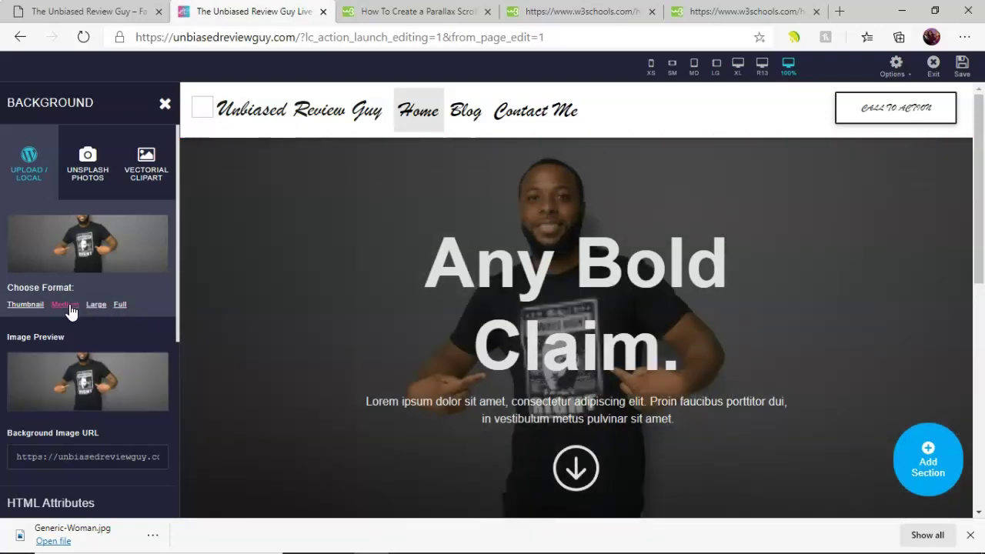
{"action": "left_click", "coordinate": [29, 307]}
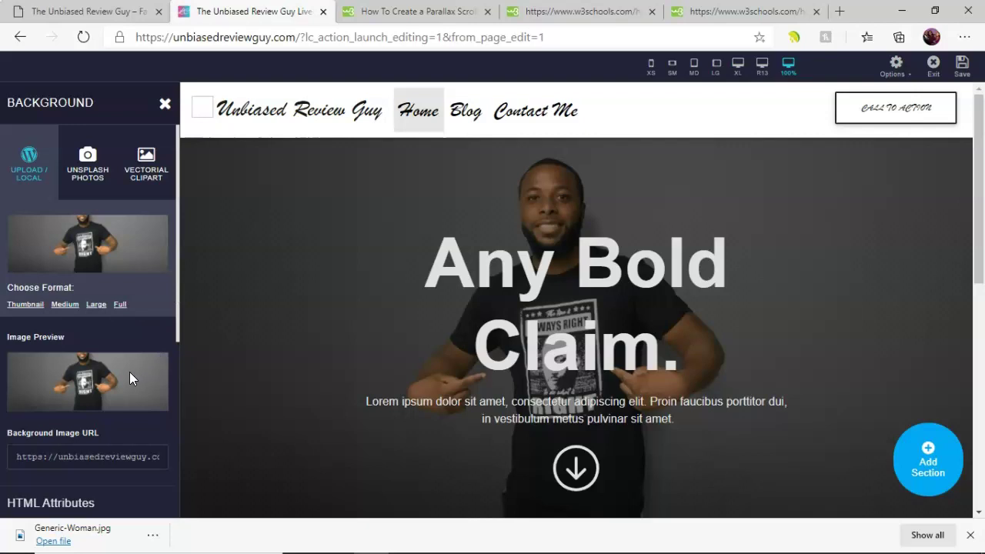
Set the section's ID to "parallax" and save the page.
{"action": "scroll", "coordinate": [129, 371], "scroll_direction": "down", "scroll_amount": 4}
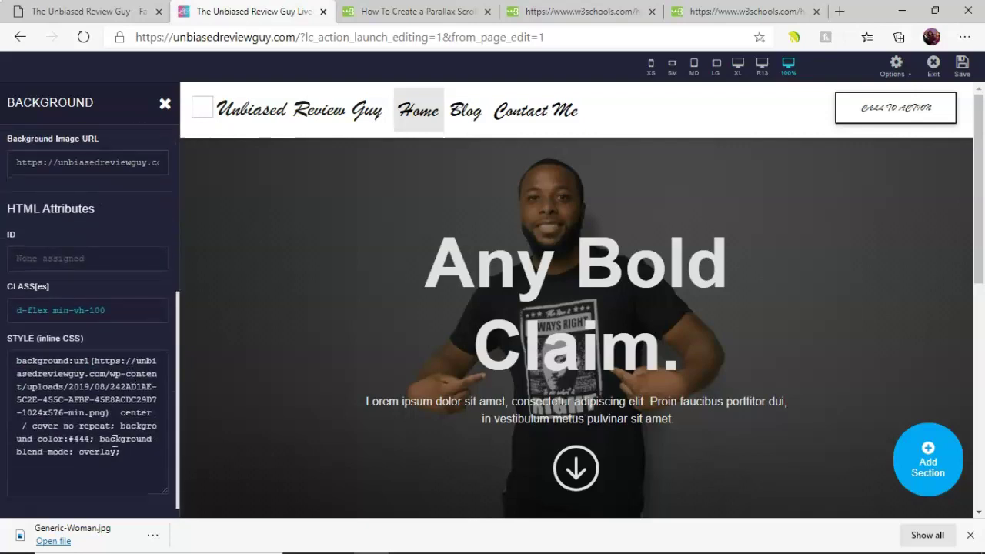
{"action": "left_click", "coordinate": [120, 252]}
{"action": "type", "text": "parallax"}
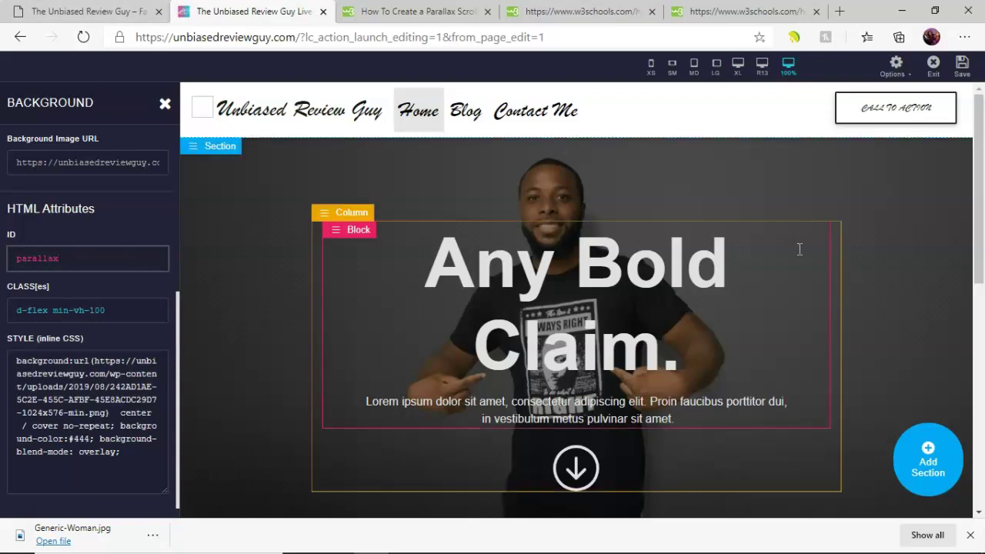
{"action": "right_click", "coordinate": [578, 199]}
{"action": "left_click", "coordinate": [959, 66]}
{"action": "scroll", "coordinate": [725, 209], "scroll_direction": "down", "scroll_amount": 3}
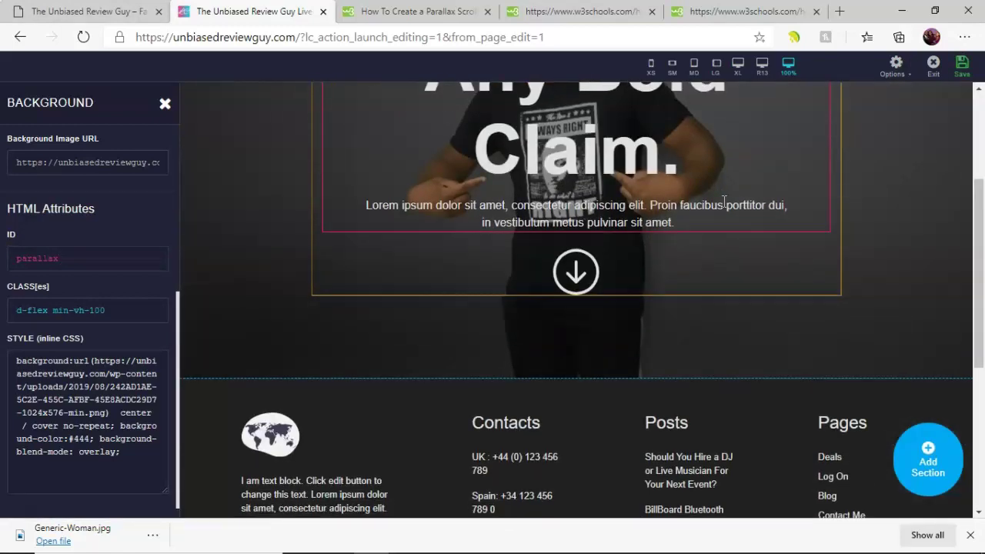
{"action": "scroll", "coordinate": [738, 207], "scroll_direction": "up", "scroll_amount": 3}
{"action": "scroll", "coordinate": [738, 208], "scroll_direction": "down", "scroll_amount": 2}
{"action": "scroll", "coordinate": [738, 208], "scroll_direction": "up", "scroll_amount": 3}
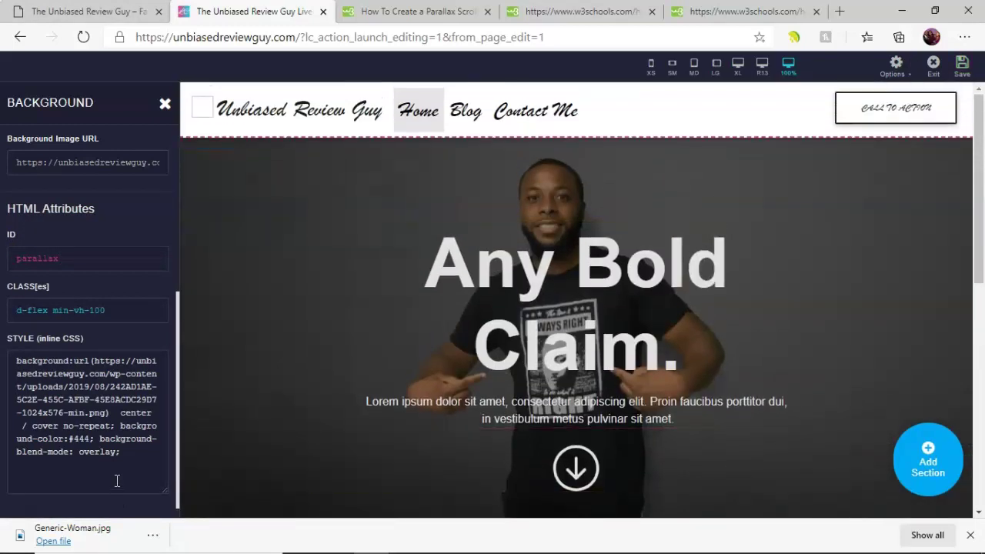
Append the copied background-attachment: fixed, background-position: center, background-repeat: no-repeat and background-size: cover rules to the section's inline CSS.
{"action": "left_click", "coordinate": [141, 445]}
{"action": "key", "text": "Return"}
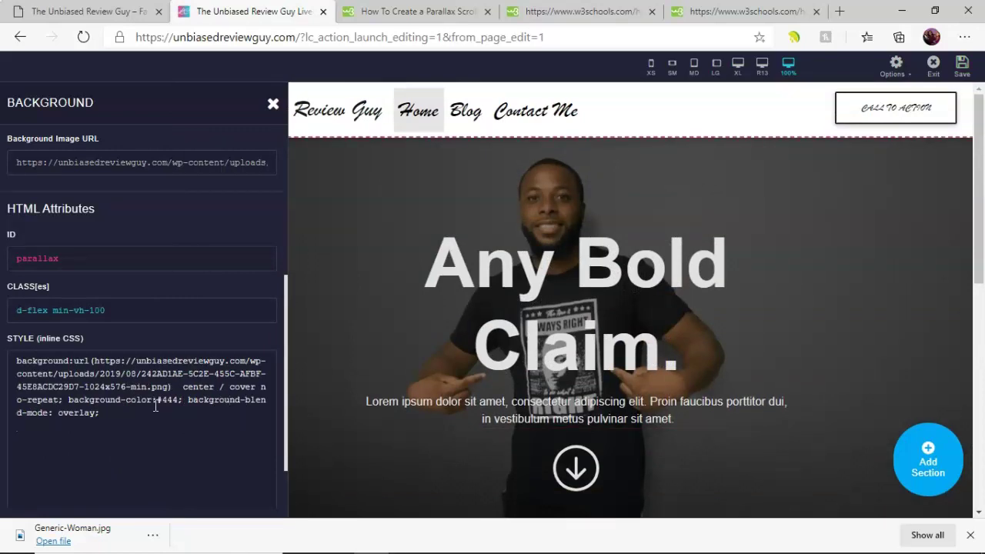
{"action": "type", "text": "background-attachment: fixed;   background-position: center;   background-repeat: no-repeat;   background-size: cover;"}
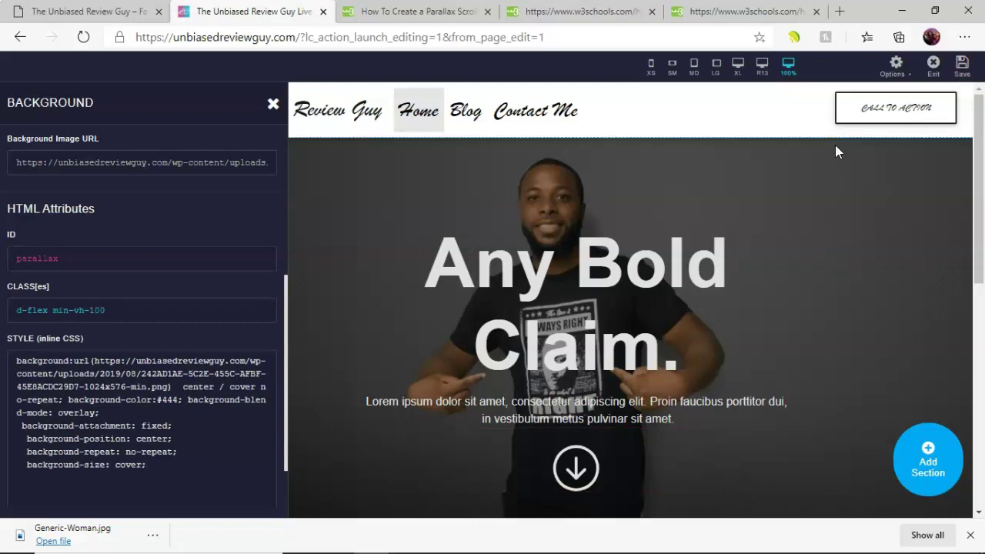
{"action": "left_click", "coordinate": [235, 264]}
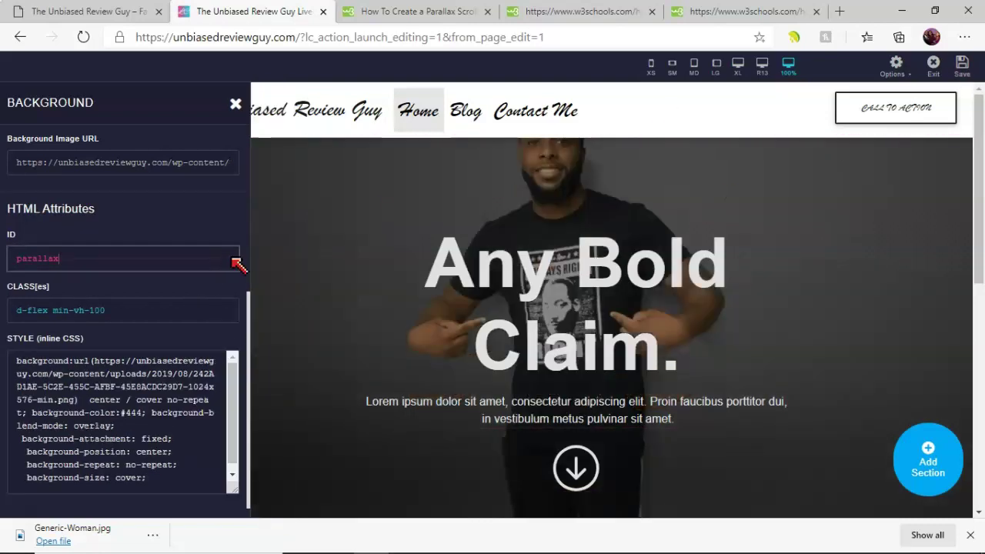
Test the section's parallax effect on the page and compare its inline CSS with the W3Schools example code.
{"action": "scroll", "coordinate": [743, 213], "scroll_direction": "down", "scroll_amount": 3}
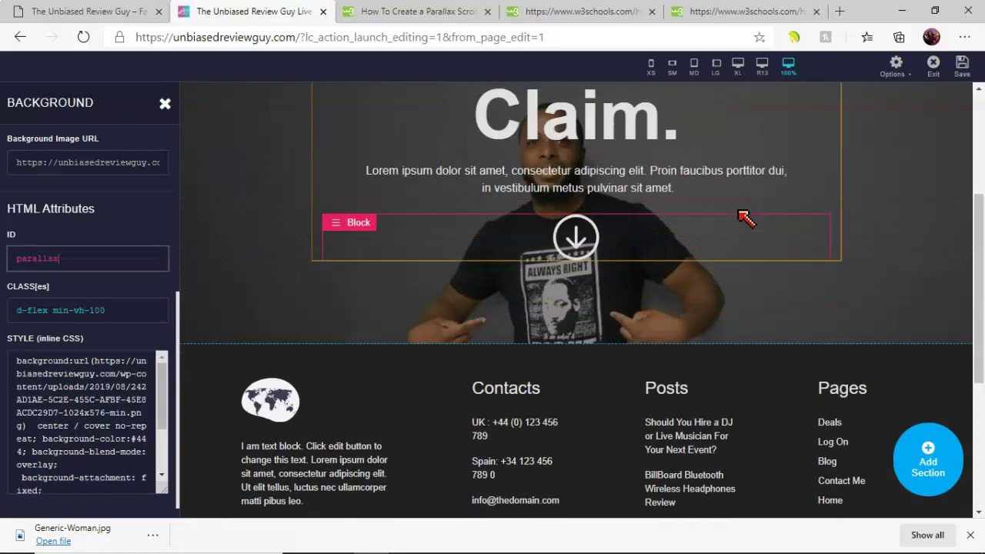
{"action": "scroll", "coordinate": [743, 213], "scroll_direction": "up", "scroll_amount": 3}
{"action": "scroll", "coordinate": [745, 219], "scroll_direction": "down", "scroll_amount": 2}
{"action": "scroll", "coordinate": [745, 219], "scroll_direction": "down", "scroll_amount": 2}
{"action": "scroll", "coordinate": [738, 213], "scroll_direction": "up", "scroll_amount": 4}
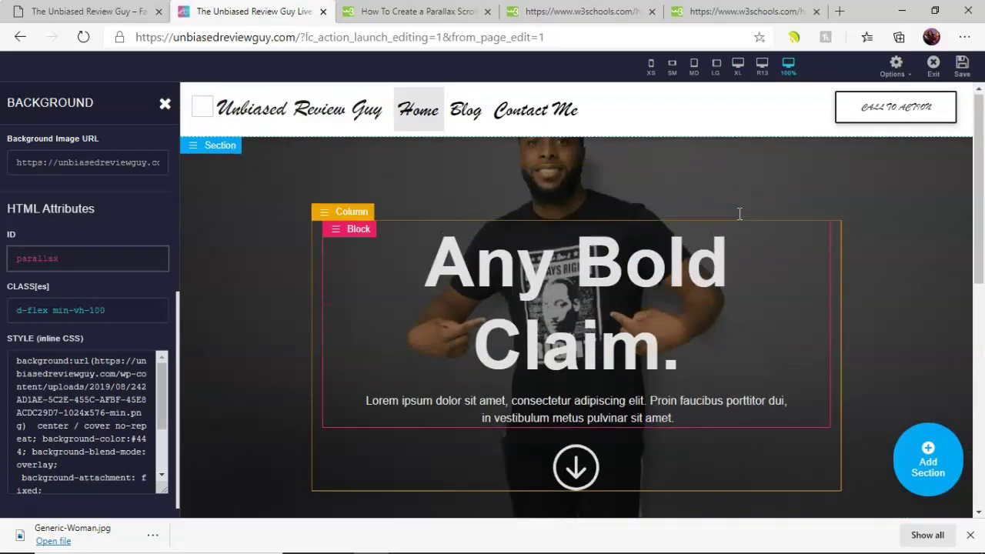
{"action": "left_click", "coordinate": [103, 265]}
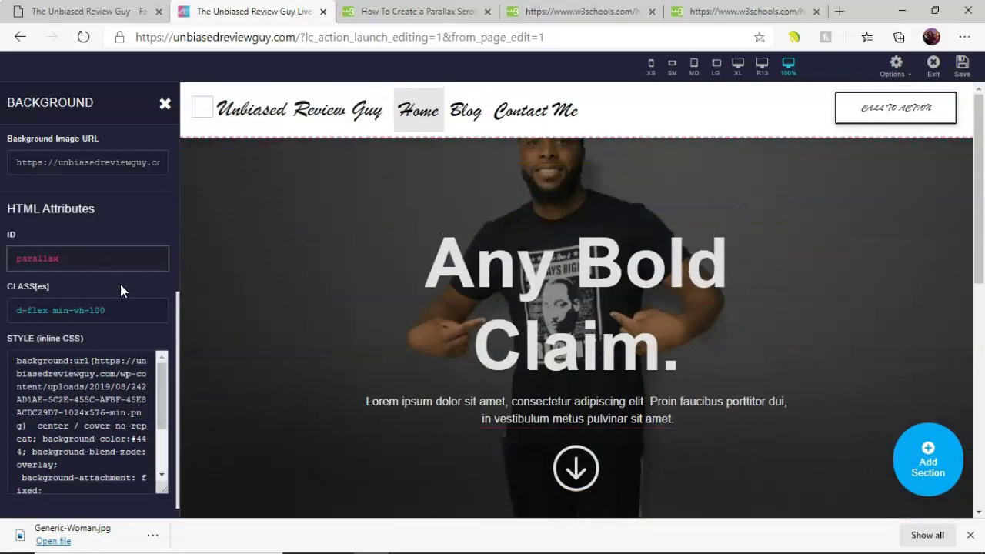
{"action": "scroll", "coordinate": [54, 431], "scroll_direction": "down", "scroll_amount": 3}
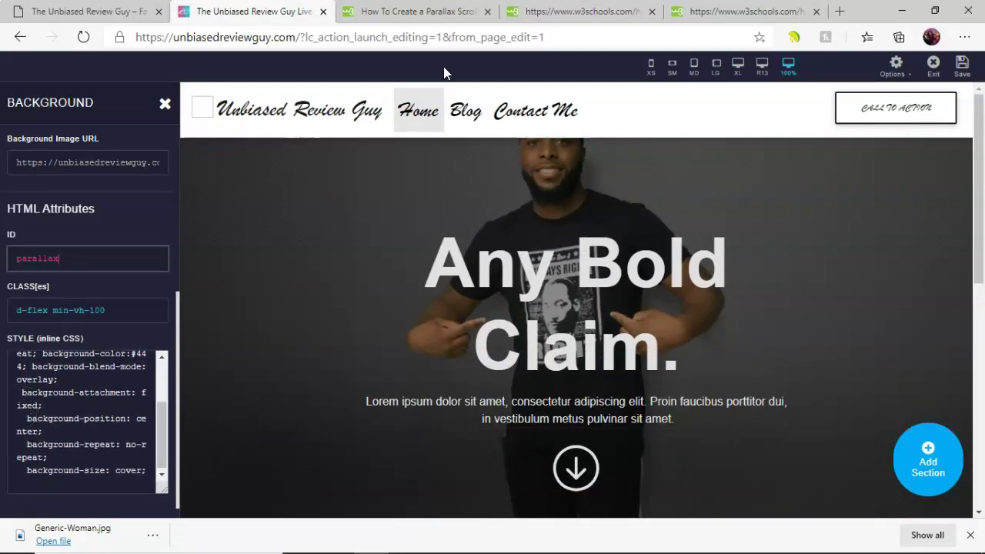
{"action": "left_click", "coordinate": [418, 14]}
{"action": "left_click_drag", "start_coordinate": [204, 369], "coordinate": [343, 419]}
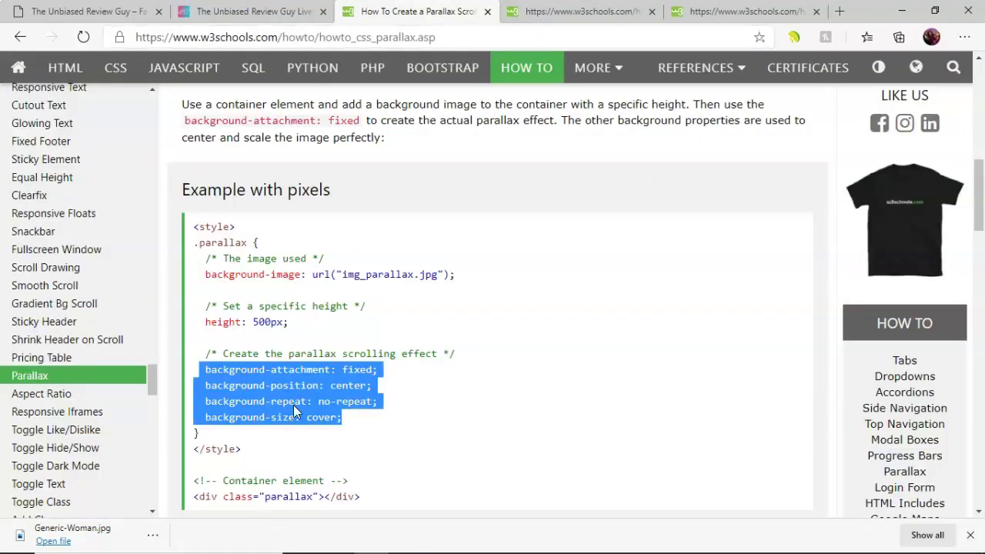
Return to the LiveCanvas editor, review the hero section's "parallax" ID and inline CSS, and save the page.
{"action": "left_click", "coordinate": [231, 11]}
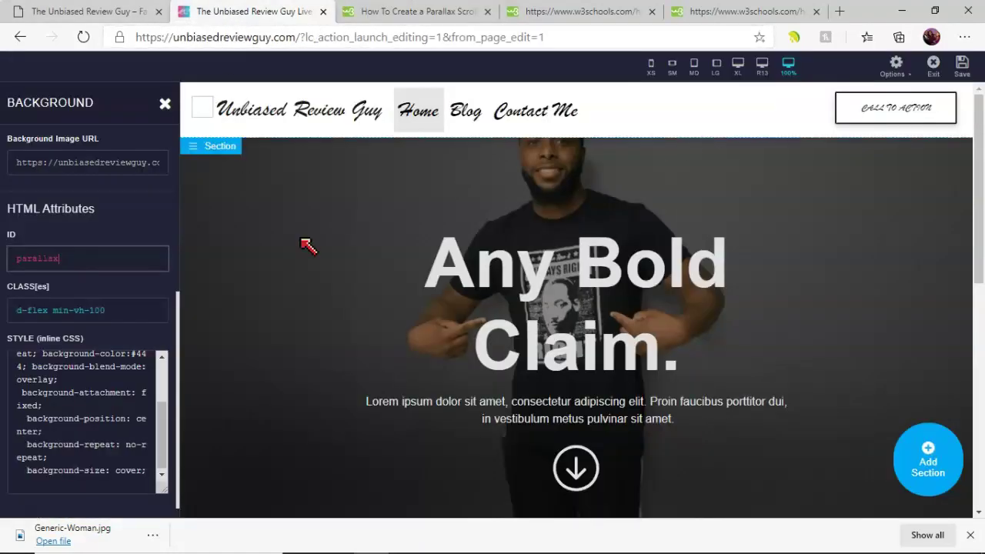
{"action": "left_click", "coordinate": [131, 262]}
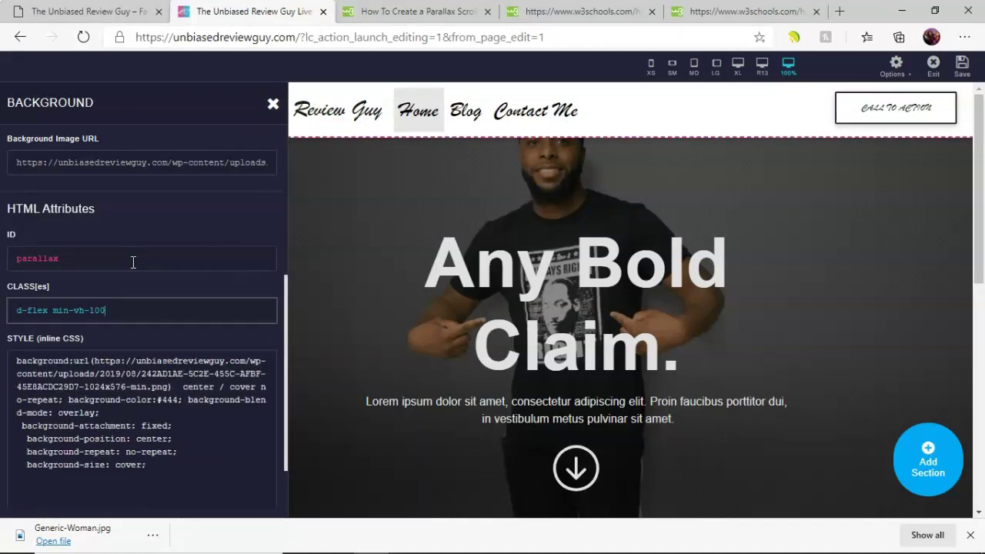
{"action": "scroll", "coordinate": [515, 323], "scroll_direction": "down", "scroll_amount": 3}
{"action": "scroll", "coordinate": [514, 323], "scroll_direction": "up", "scroll_amount": 5}
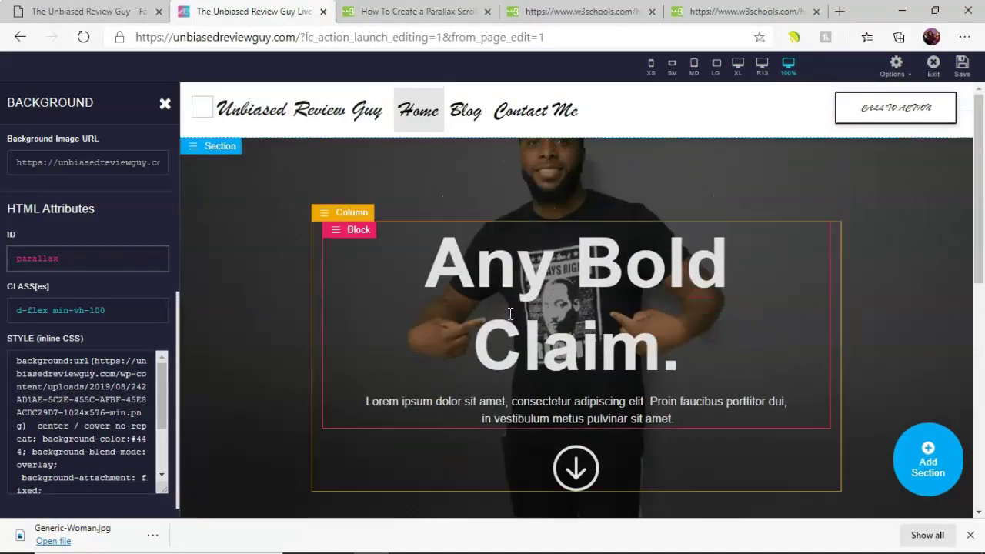
{"action": "left_click", "coordinate": [960, 73]}
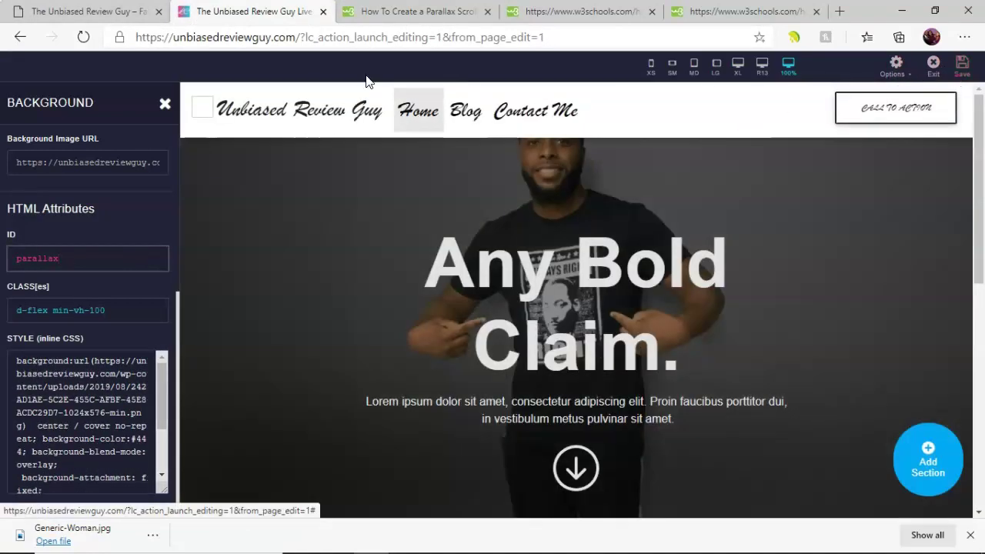
Reload the live Home page and test the parallax effect behind the "Any Bold Claim." hero section.
{"action": "left_click", "coordinate": [84, 13]}
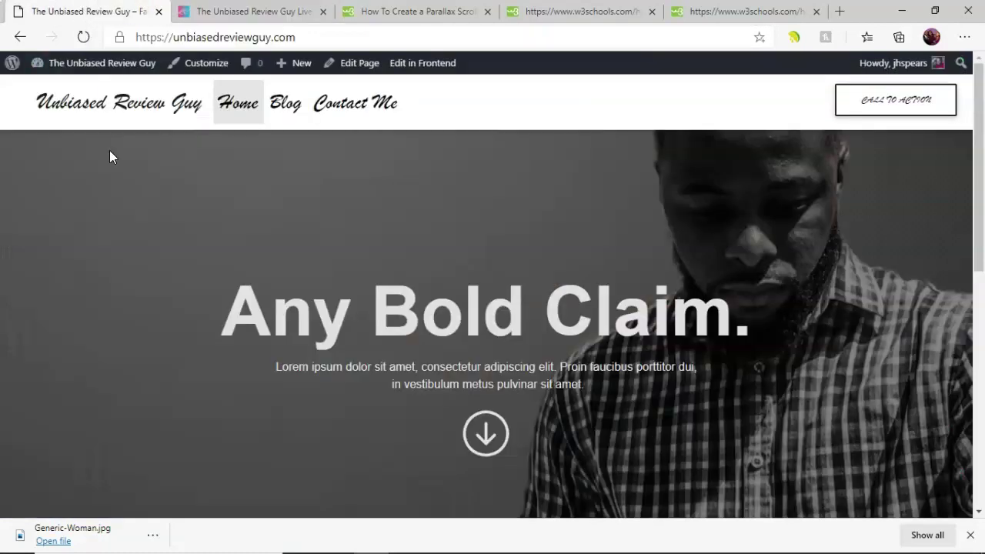
{"action": "left_click", "coordinate": [83, 37]}
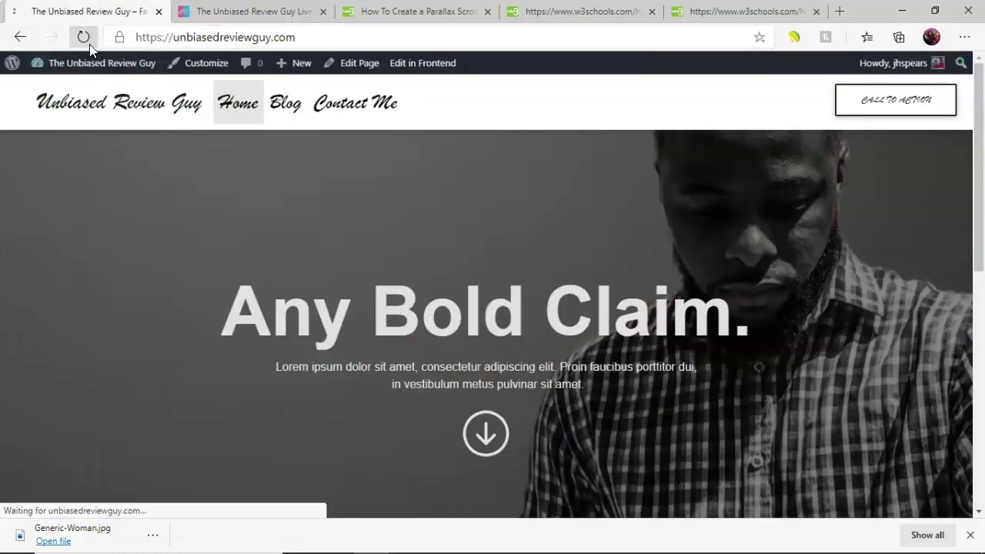
{"action": "scroll", "coordinate": [206, 259], "scroll_direction": "down", "scroll_amount": 3}
{"action": "scroll", "coordinate": [205, 261], "scroll_direction": "up", "scroll_amount": 5}
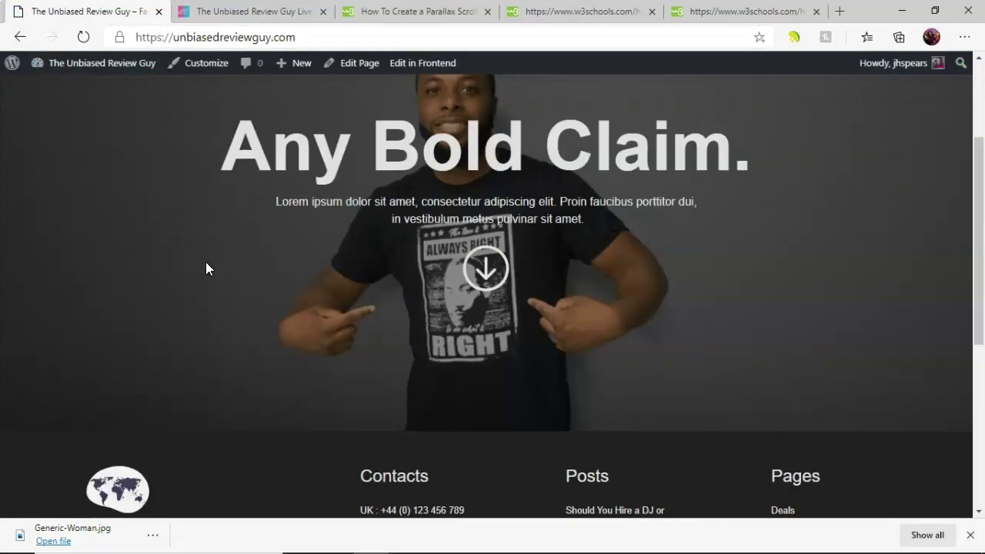
{"action": "scroll", "coordinate": [199, 256], "scroll_direction": "down", "scroll_amount": 6}
{"action": "scroll", "coordinate": [198, 256], "scroll_direction": "up", "scroll_amount": 6}
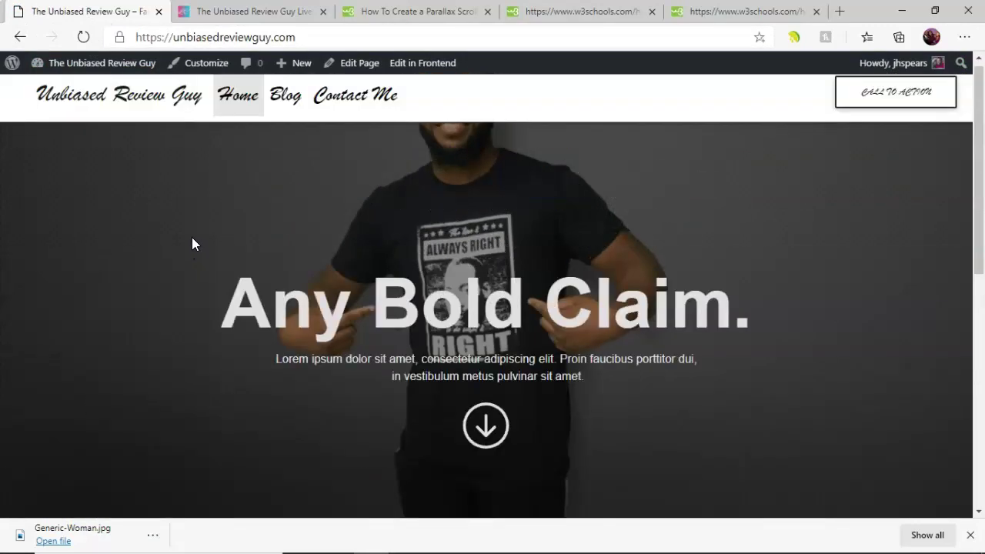
Replace the hero section's background with the black-and-white plaid-shirt photo from the Media Library in Full format, and save the page.
{"action": "left_click", "coordinate": [223, 14]}
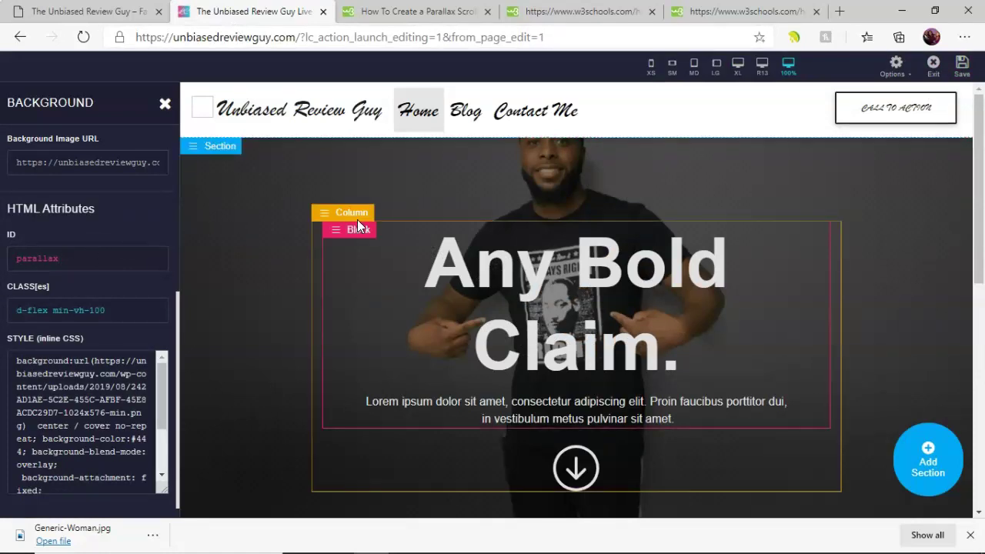
{"action": "scroll", "coordinate": [50, 286], "scroll_direction": "up", "scroll_amount": 4}
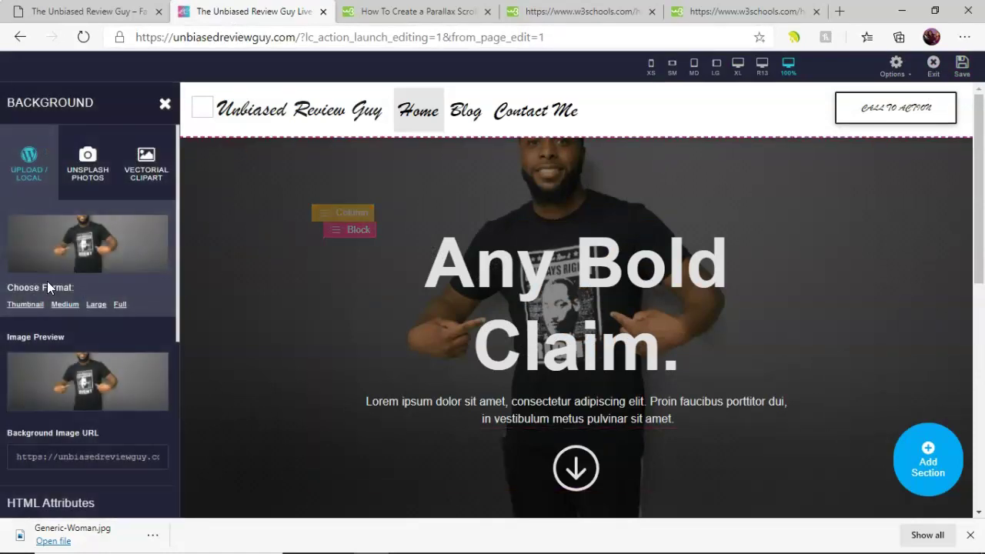
{"action": "left_click", "coordinate": [96, 257]}
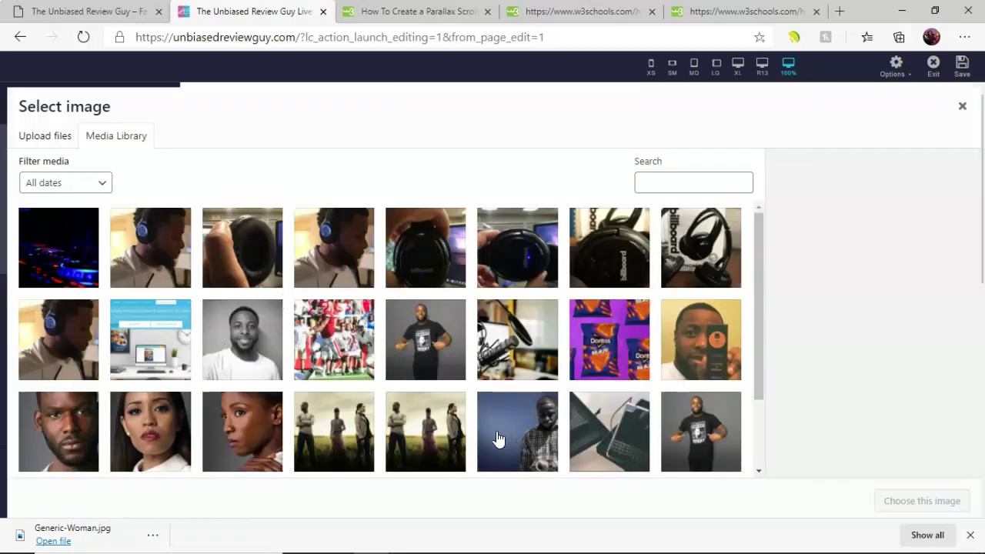
{"action": "scroll", "coordinate": [369, 394], "scroll_direction": "down", "scroll_amount": 1}
{"action": "scroll", "coordinate": [369, 395], "scroll_direction": "down", "scroll_amount": 1}
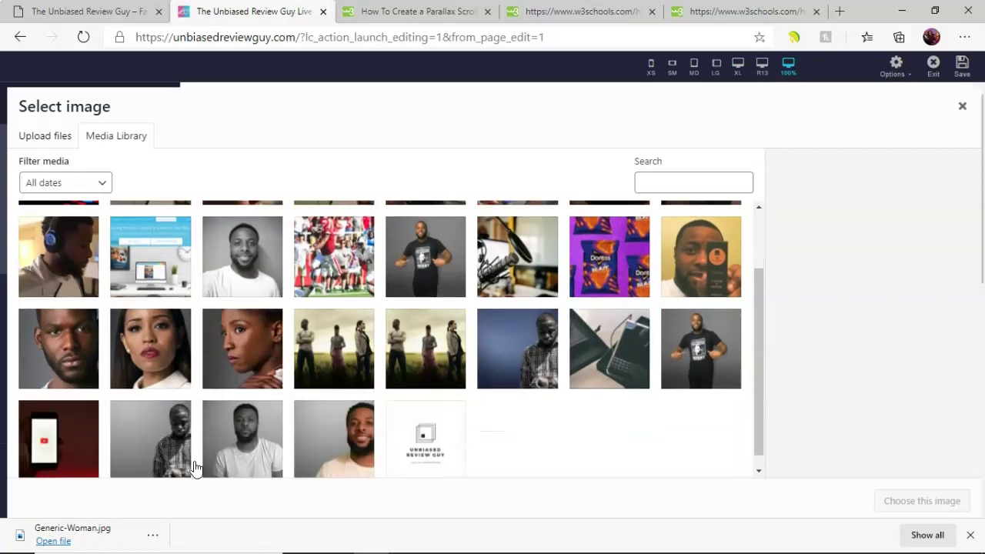
{"action": "left_click", "coordinate": [176, 450]}
{"action": "left_click", "coordinate": [946, 504]}
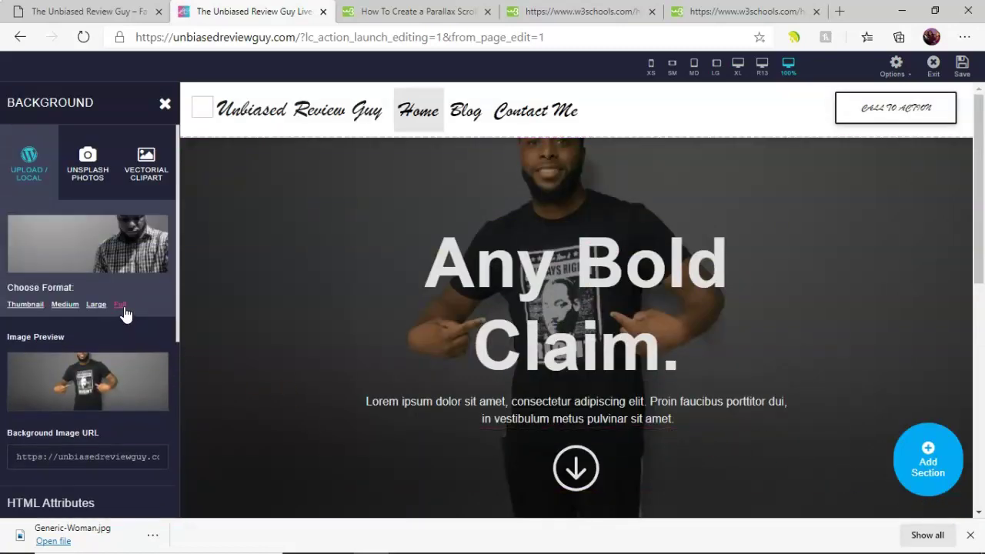
{"action": "left_click", "coordinate": [121, 304]}
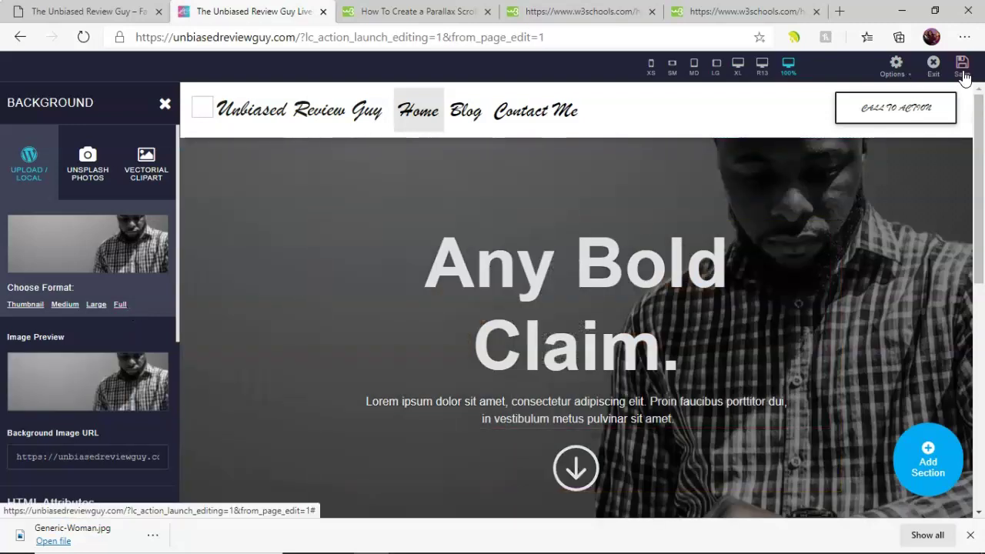
{"action": "left_click", "coordinate": [961, 64]}
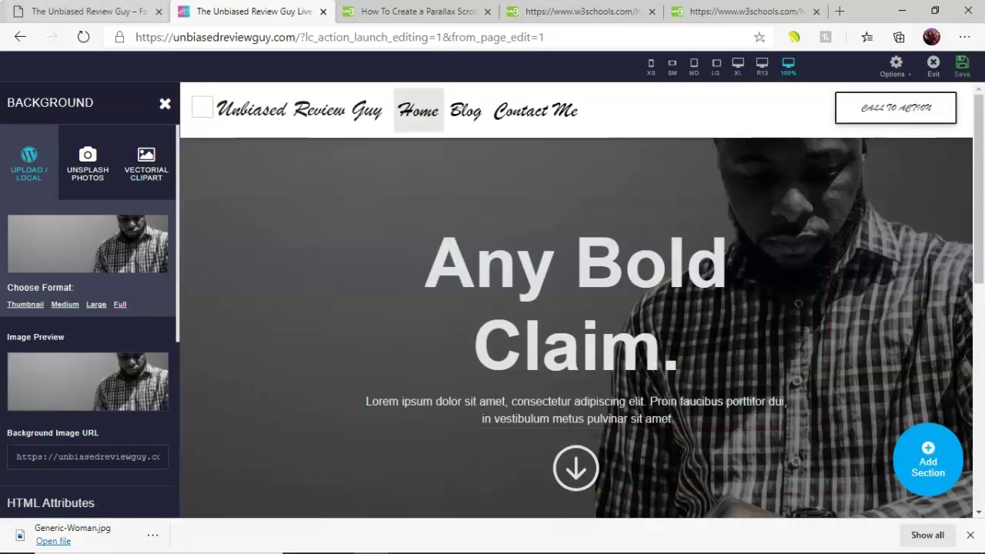
Reload the live Home page and check how the new plaid-shirt background behaves while scrolling.
{"action": "left_click", "coordinate": [48, 12]}
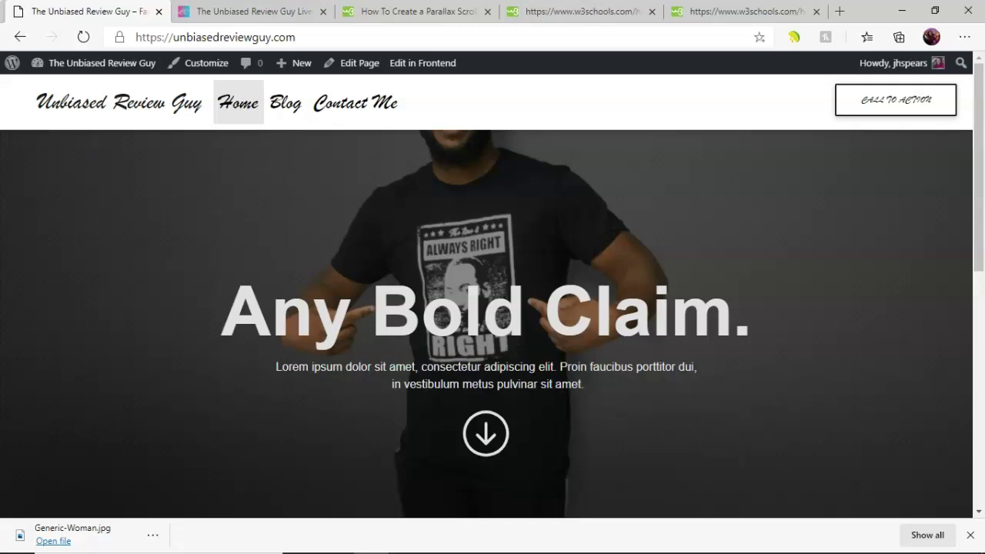
{"action": "left_click", "coordinate": [83, 37]}
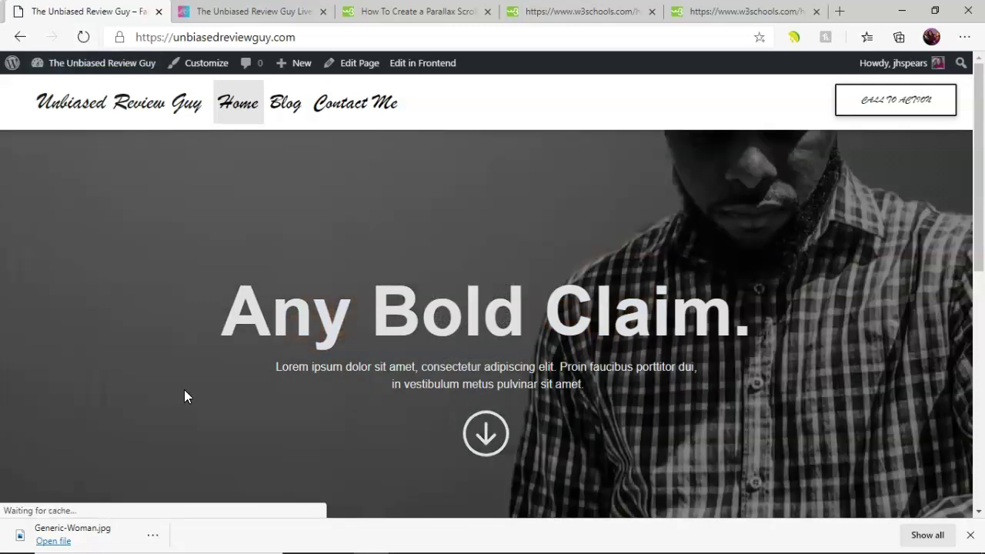
{"action": "scroll", "coordinate": [180, 383], "scroll_direction": "down", "scroll_amount": 3}
{"action": "scroll", "coordinate": [174, 353], "scroll_direction": "up", "scroll_amount": 3}
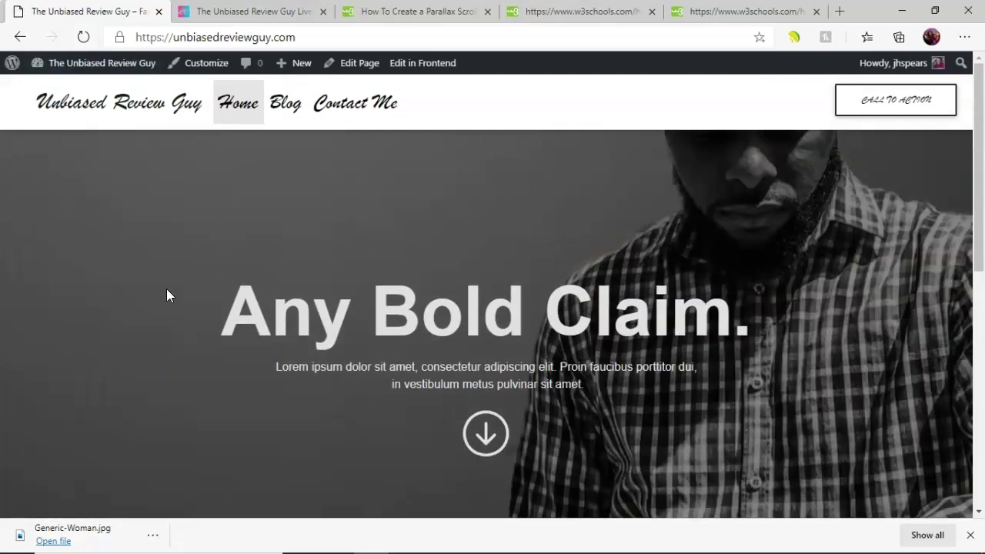
{"action": "scroll", "coordinate": [162, 290], "scroll_direction": "down", "scroll_amount": 3}
{"action": "scroll", "coordinate": [158, 290], "scroll_direction": "up", "scroll_amount": 3}
{"action": "scroll", "coordinate": [169, 360], "scroll_direction": "down", "scroll_amount": 2}
{"action": "scroll", "coordinate": [170, 358], "scroll_direction": "up", "scroll_amount": 2}
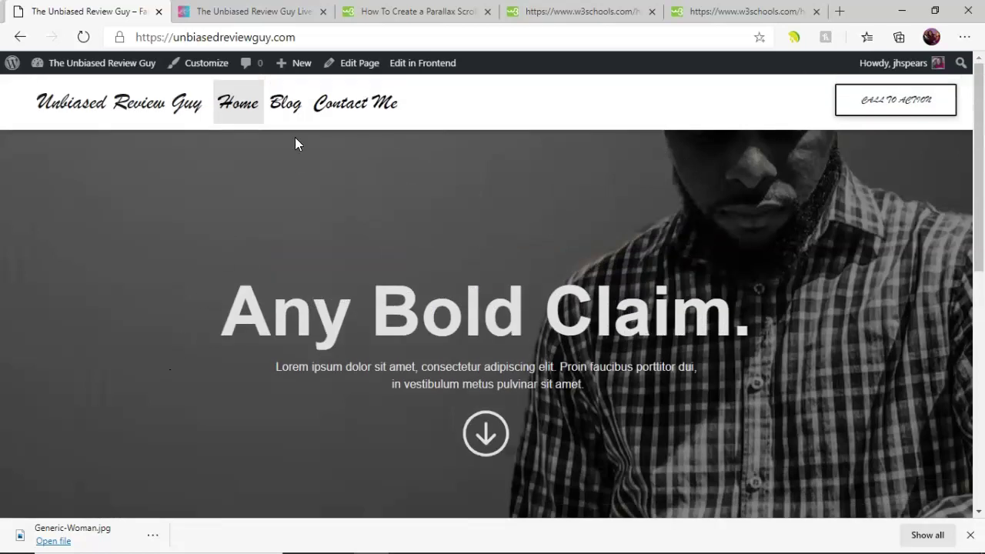